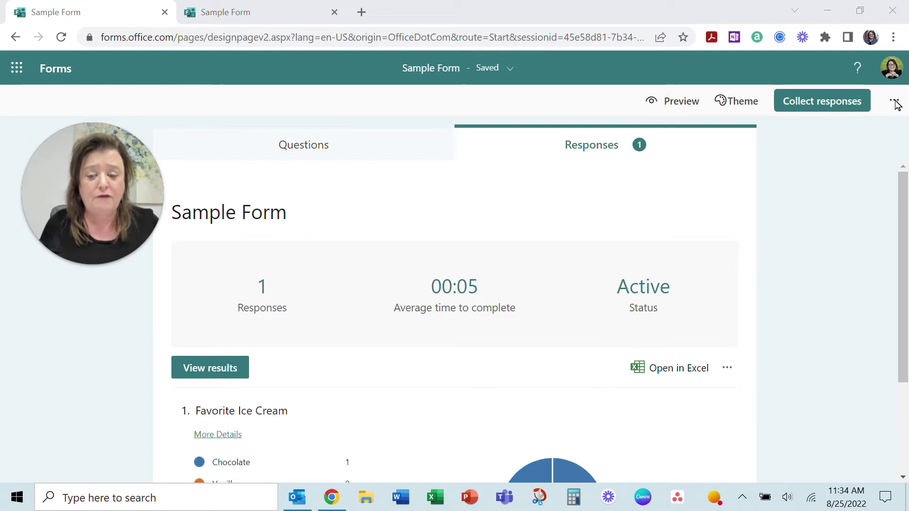
Show the Sample Form's questions, including Favorite Ice Cream with its four flavour choices.
left_click(307, 148)
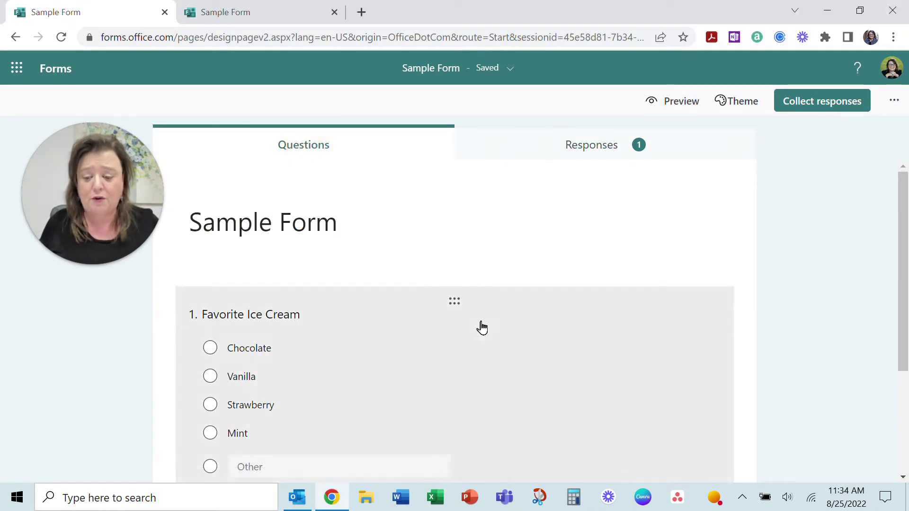
Check the Sample Form's Response receipts setting to get an email notification of each response.
left_click(896, 105)
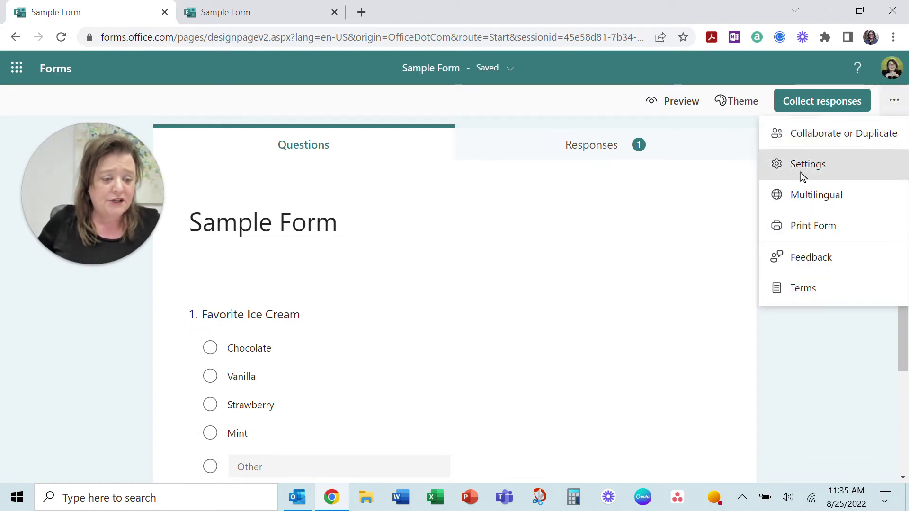
left_click(823, 175)
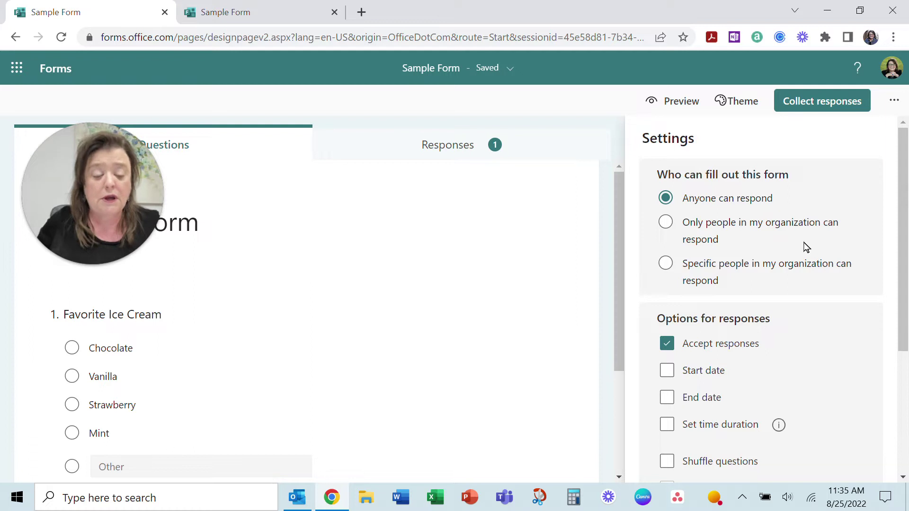
scroll(815, 286, "down", 1)
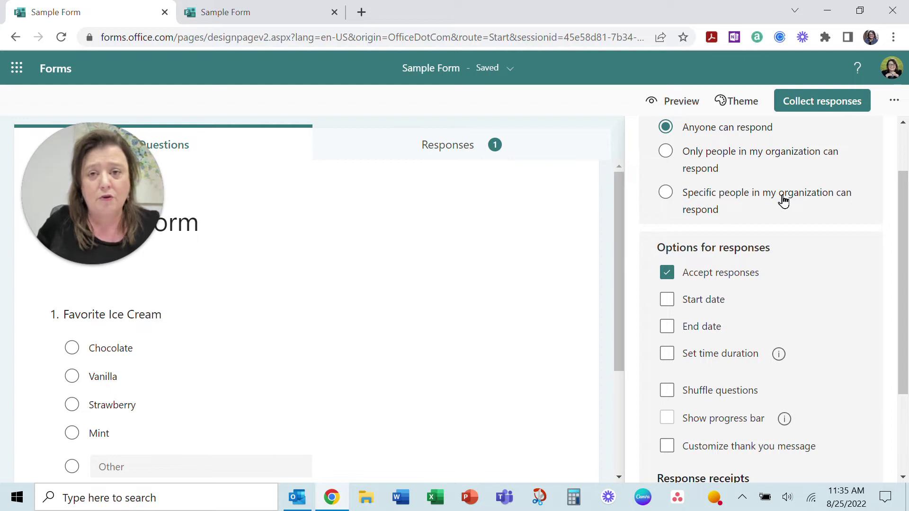
scroll(784, 202, "down", 2)
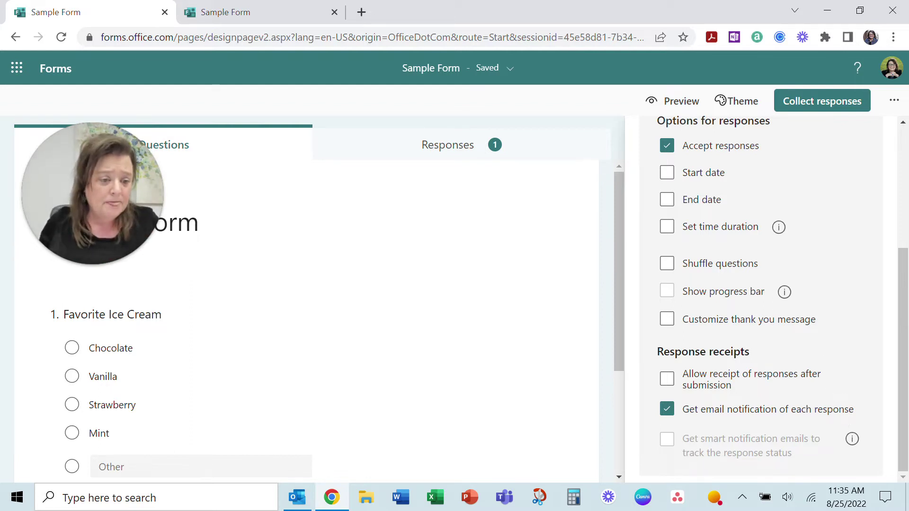
left_click(895, 100)
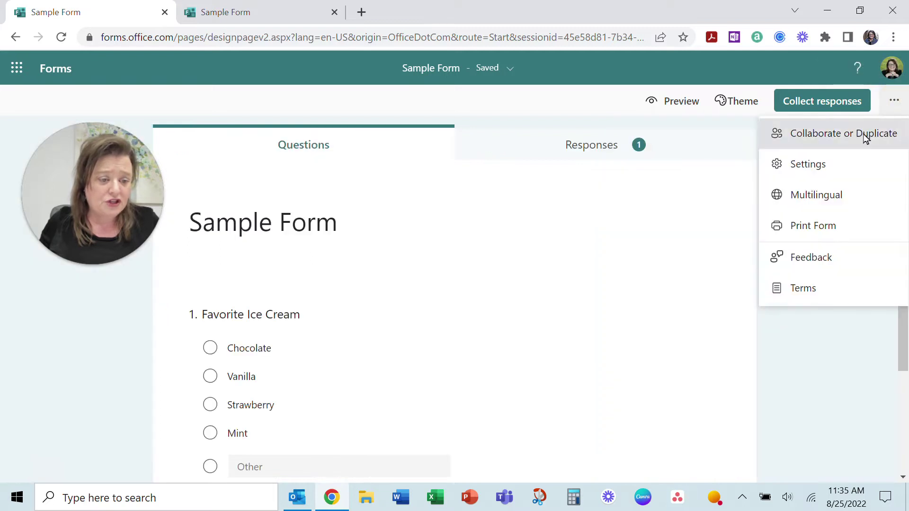
Shorten the Sample Form's response link, copy it, and display the form's QR code.
left_click(837, 106)
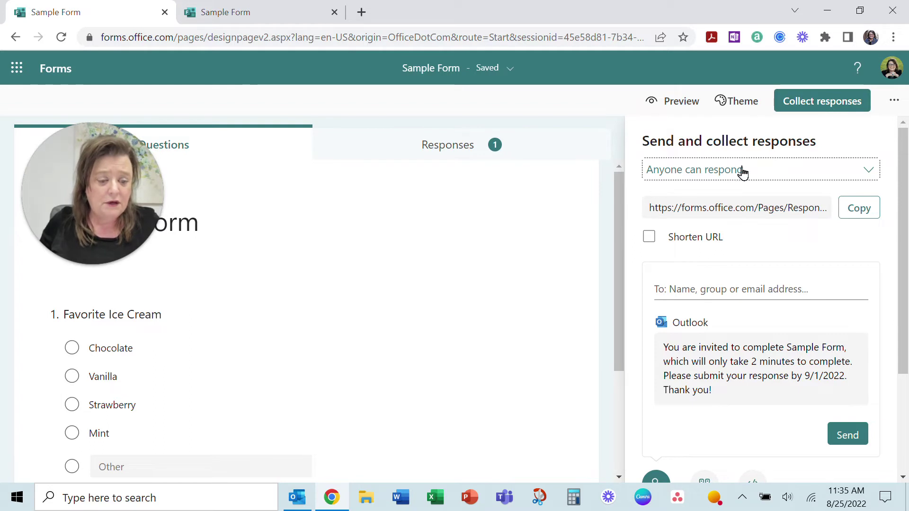
left_click(651, 240)
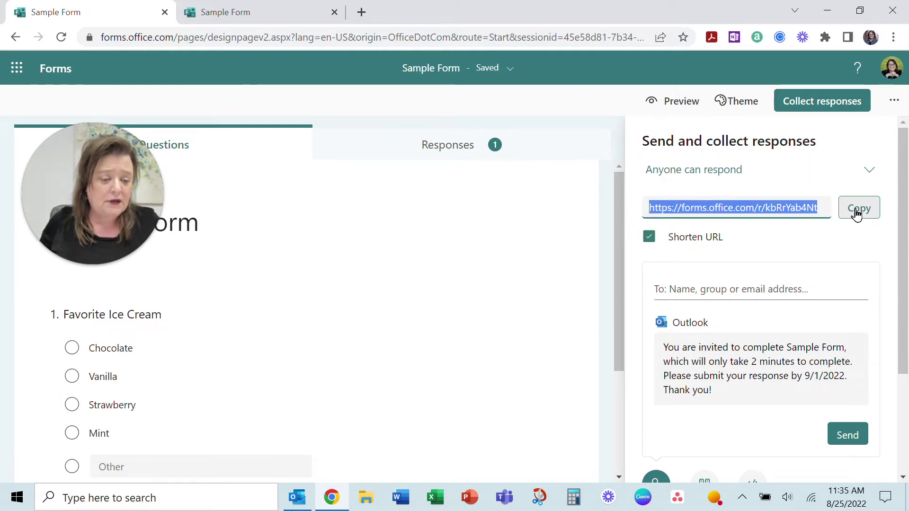
left_click(857, 214)
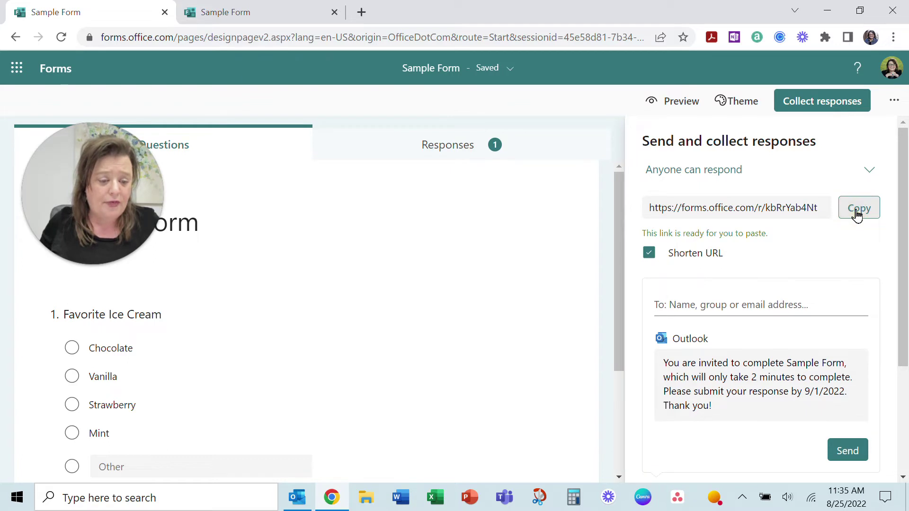
scroll(805, 276, "down", 2)
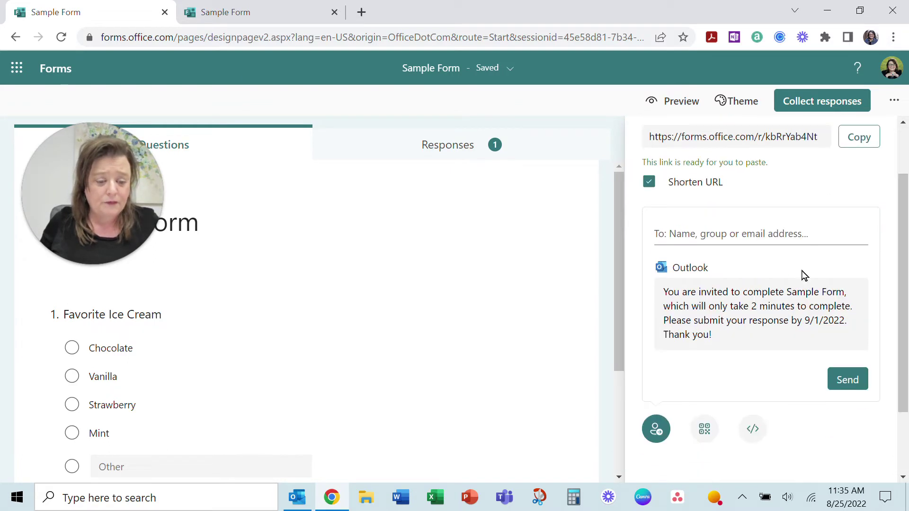
scroll(807, 282, "up", 2)
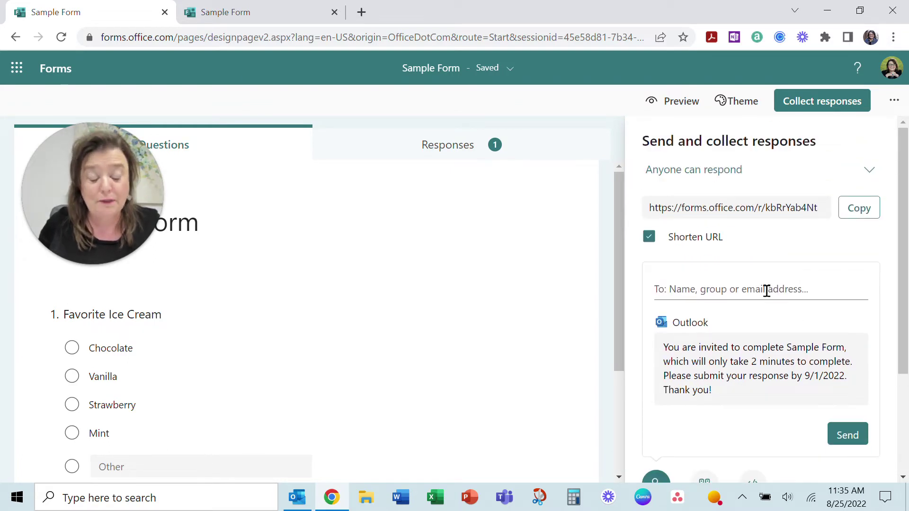
scroll(705, 354, "down", 2)
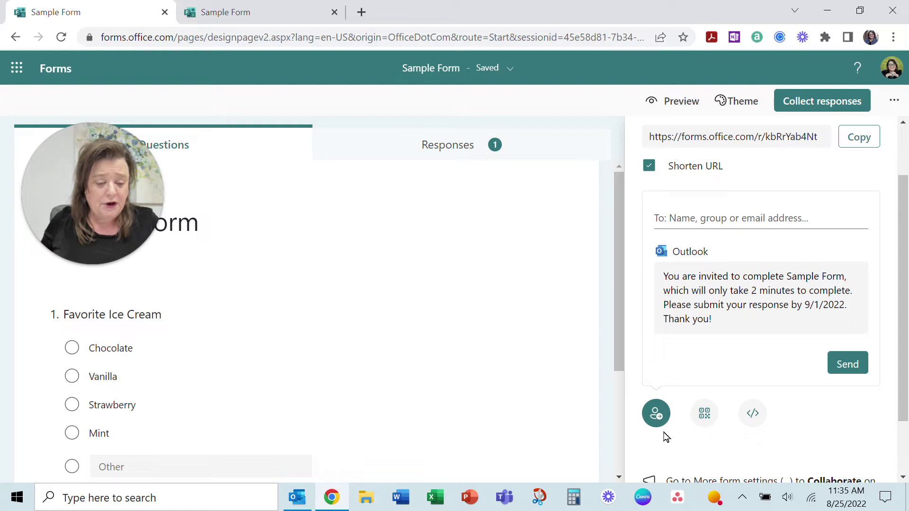
left_click(703, 419)
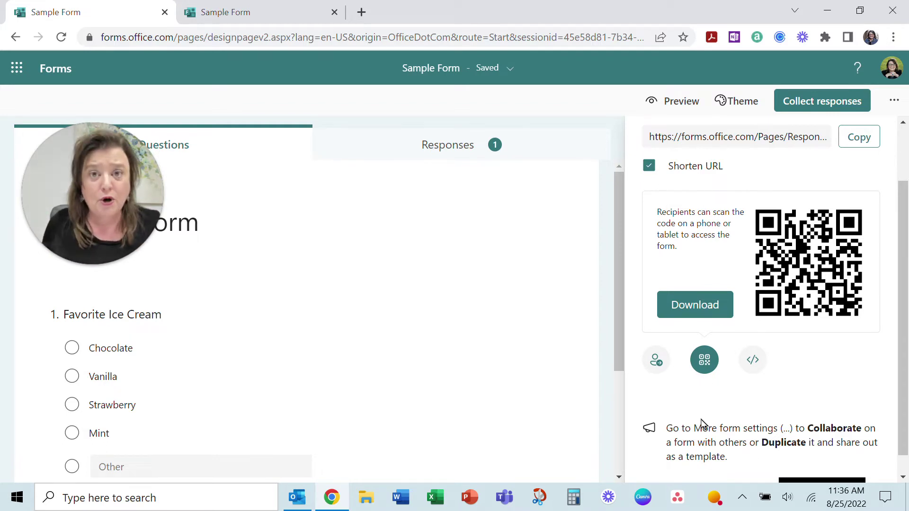
View the embed code, then return to link sharing and copy the shortened form link again.
left_click(754, 368)
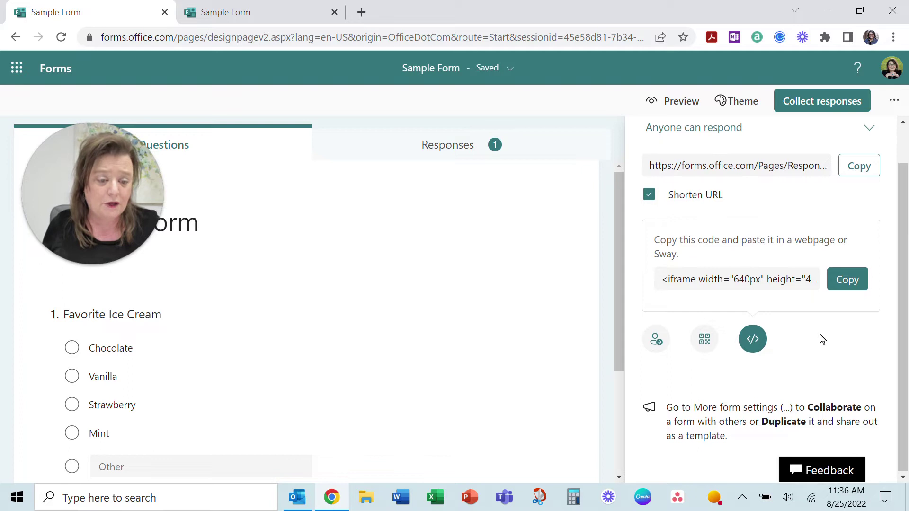
scroll(823, 339, "up", 1)
left_click(850, 213)
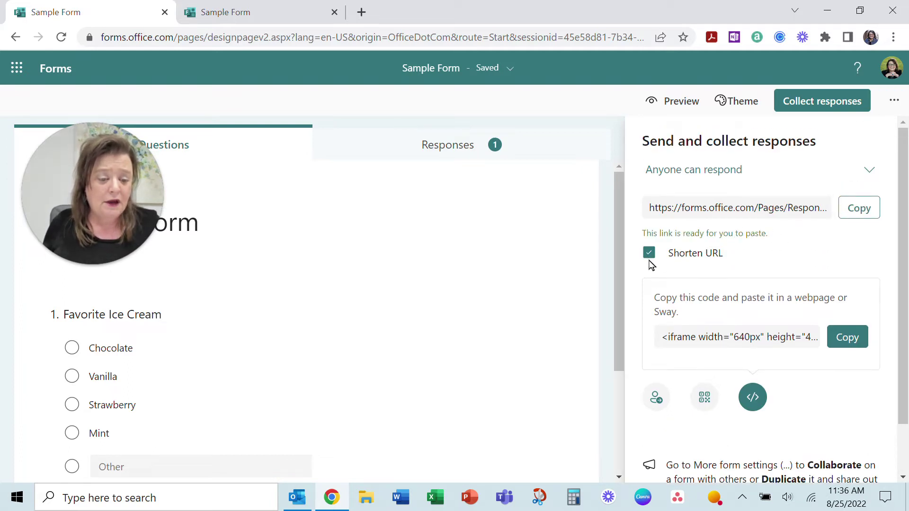
left_click(655, 398)
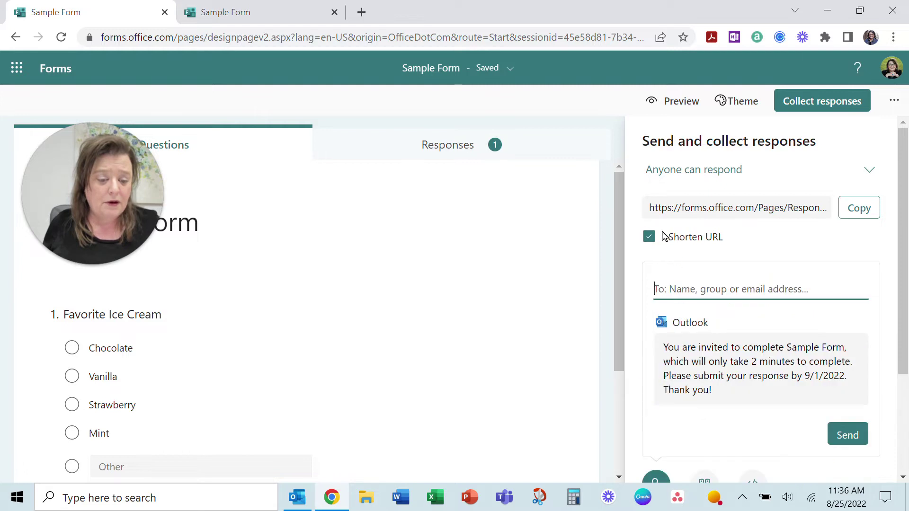
left_click(864, 212)
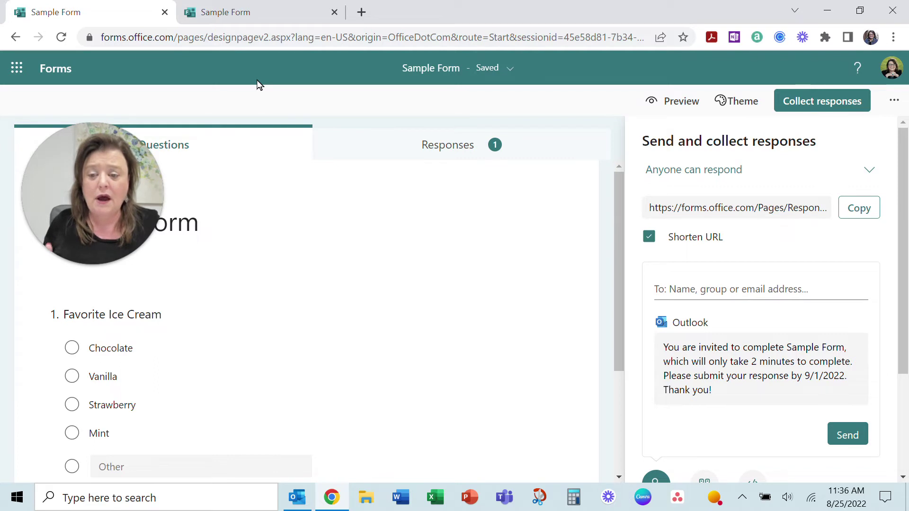
mouse_move(298, 509)
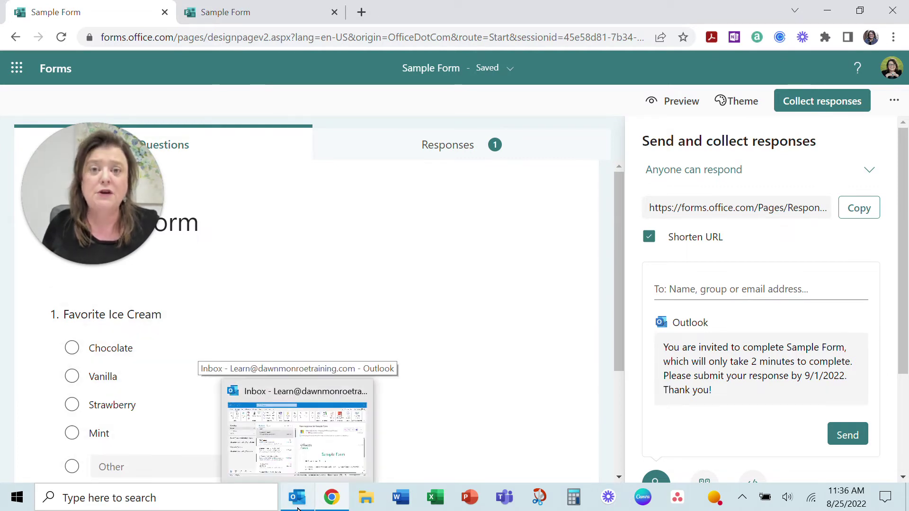
In Outlook, expand the Outlook.com account and view its Inbox, then return to the favourite Inbox.
left_click(298, 509)
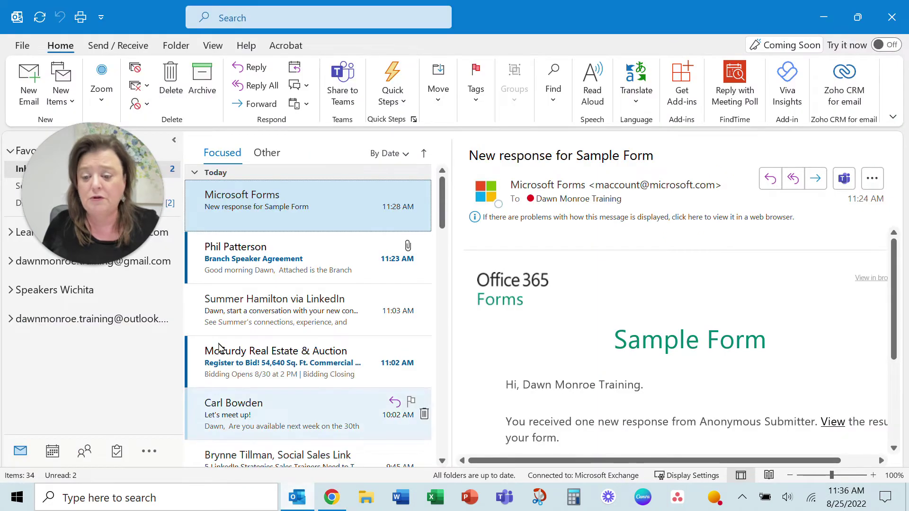
left_click_drag(124, 203, 815, 149)
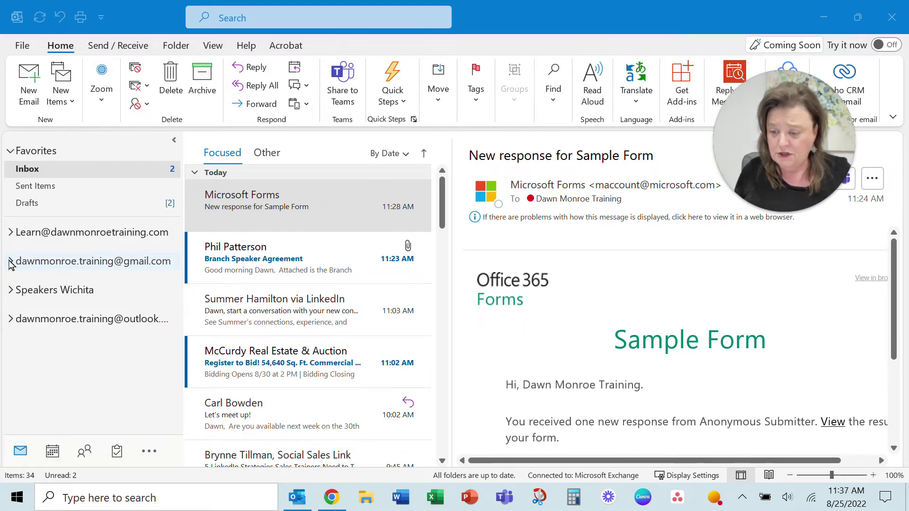
left_click(10, 318)
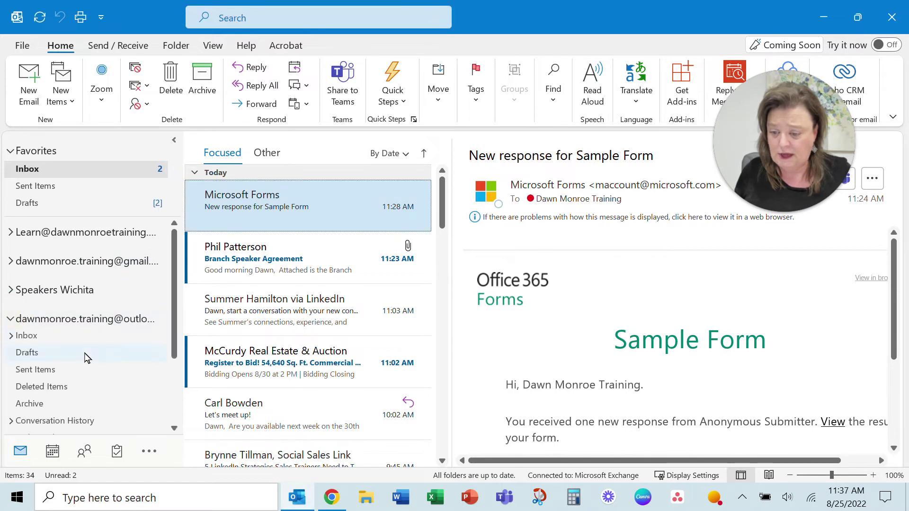
left_click(51, 337)
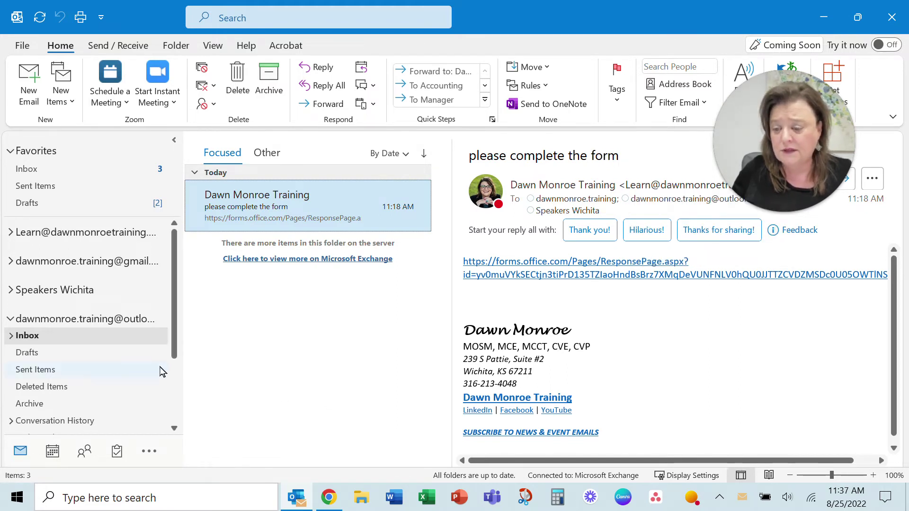
left_click(40, 171)
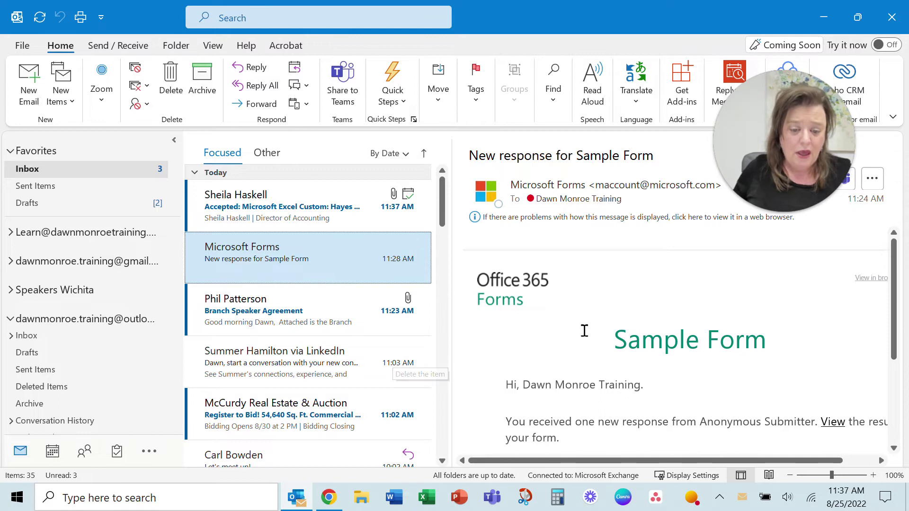
Open the 'New response for Sample Form' email in its own window and follow its results link.
scroll(589, 329, "down", 3)
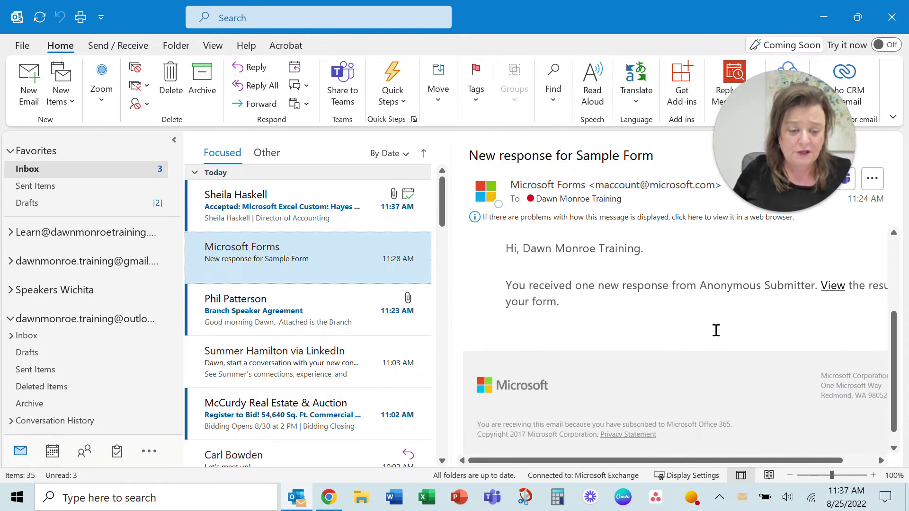
double_click(322, 262)
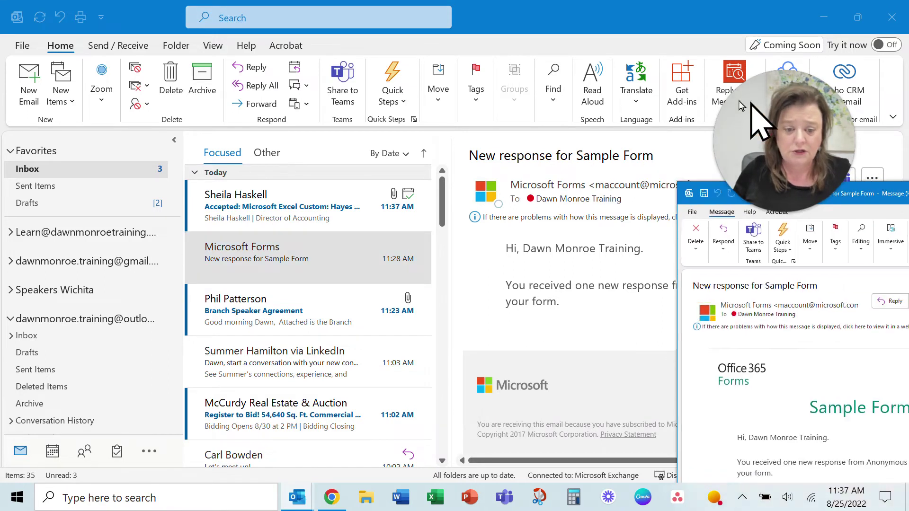
left_click_drag(532, 187, 557, 35)
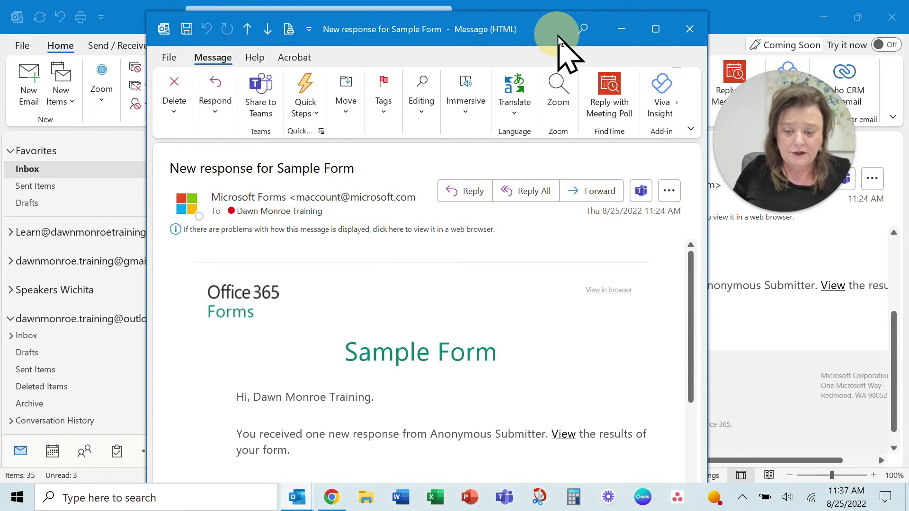
scroll(524, 369, "down", 3)
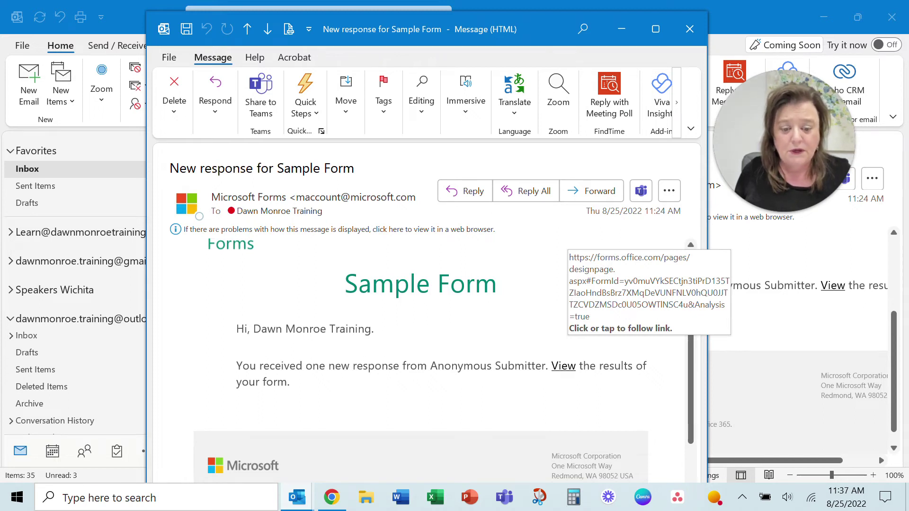
left_click(565, 366)
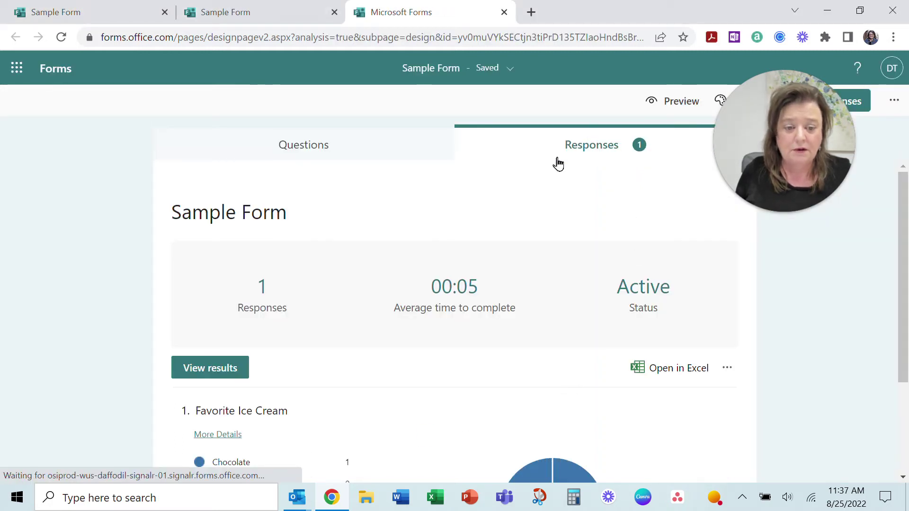
Scroll to the Favorite Ice Cream chart and open respondent 1's individual response (Anonymous, Chocolate).
left_click_drag(767, 199, 55, 180)
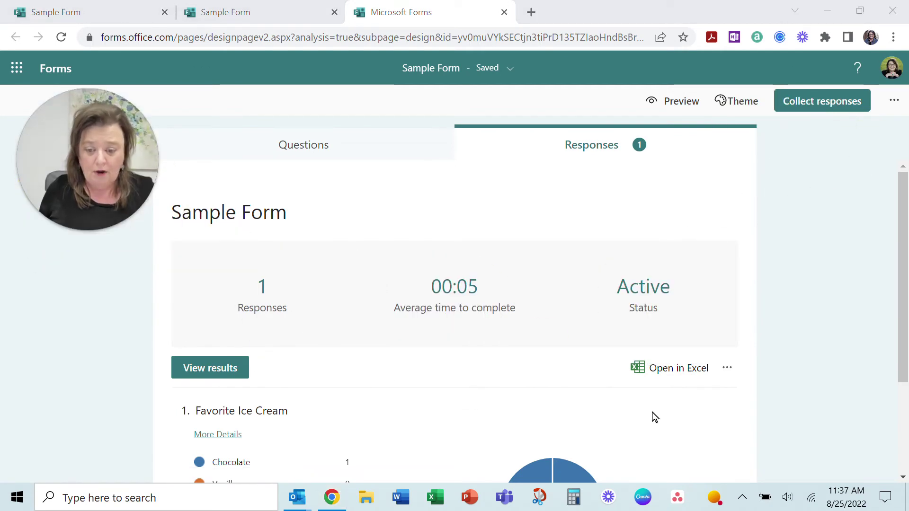
scroll(655, 379, "down", 3)
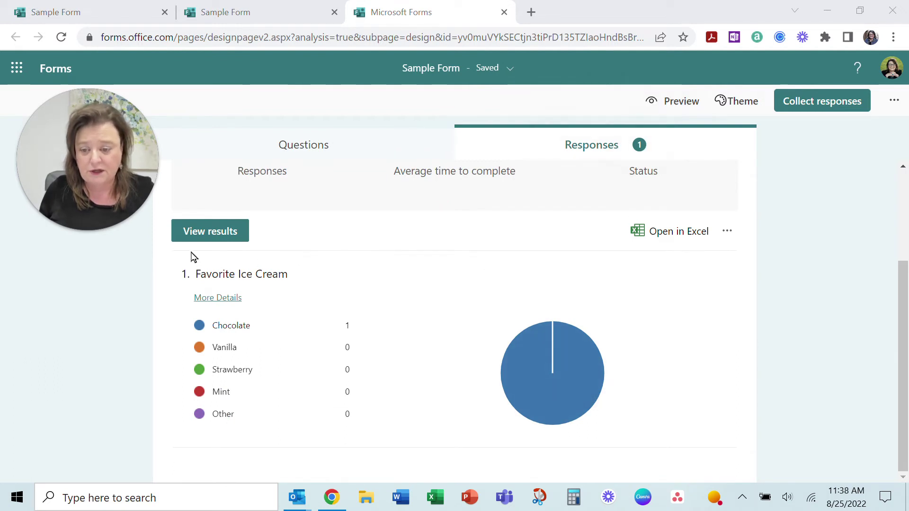
left_click(213, 241)
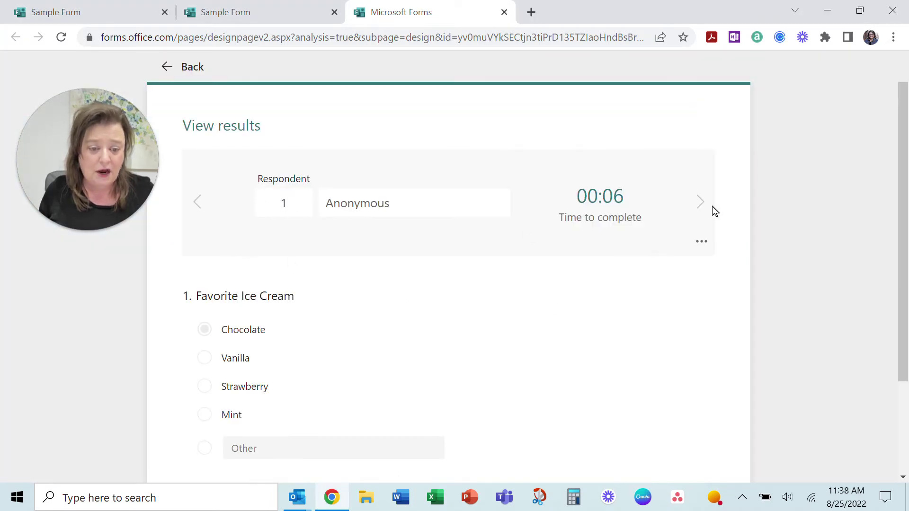
left_click(702, 242)
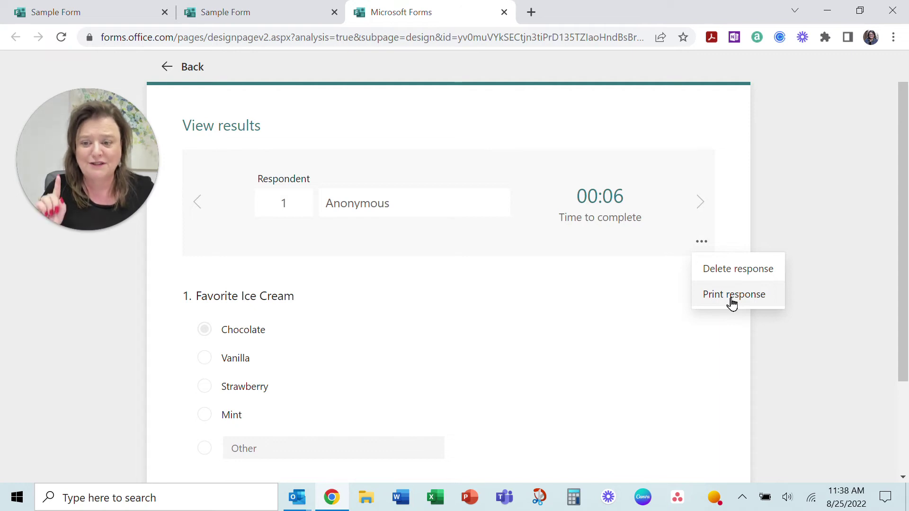
left_click(189, 72)
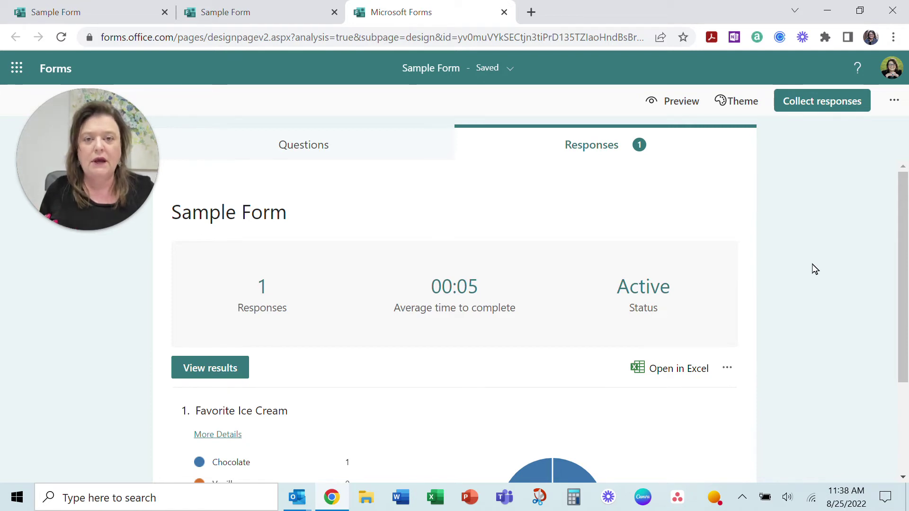
left_click(894, 101)
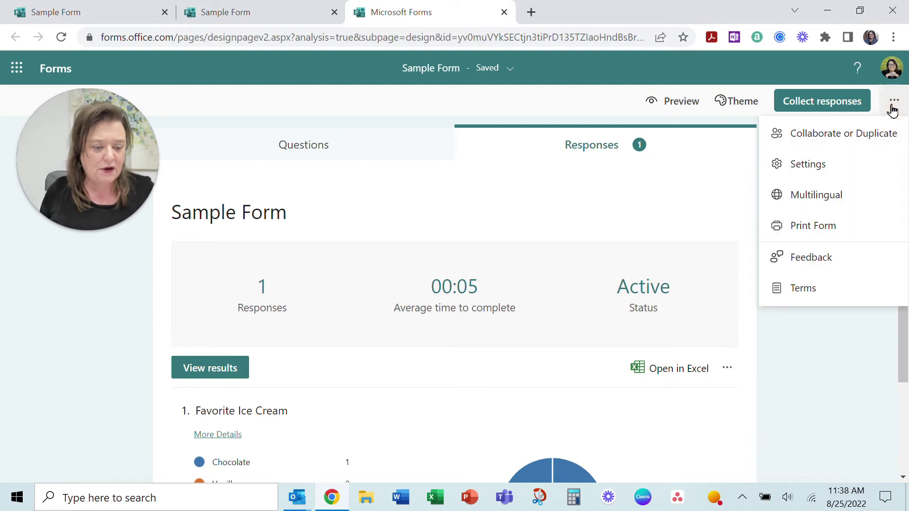
left_click(830, 166)
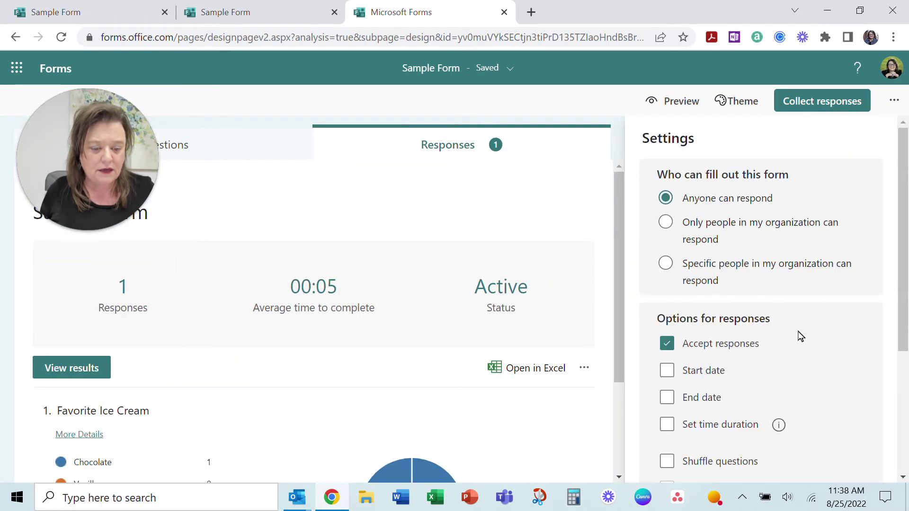
scroll(833, 417, "down", 2)
scroll(834, 418, "down", 2)
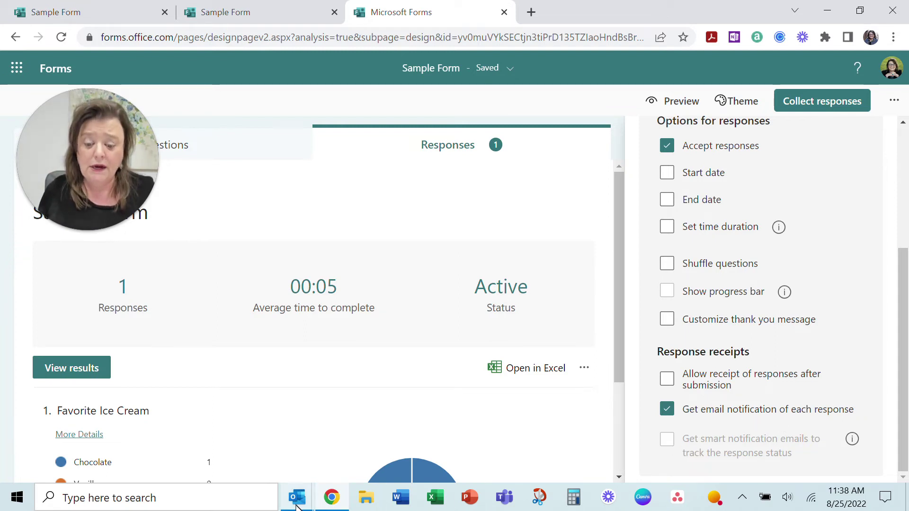
mouse_move(297, 506)
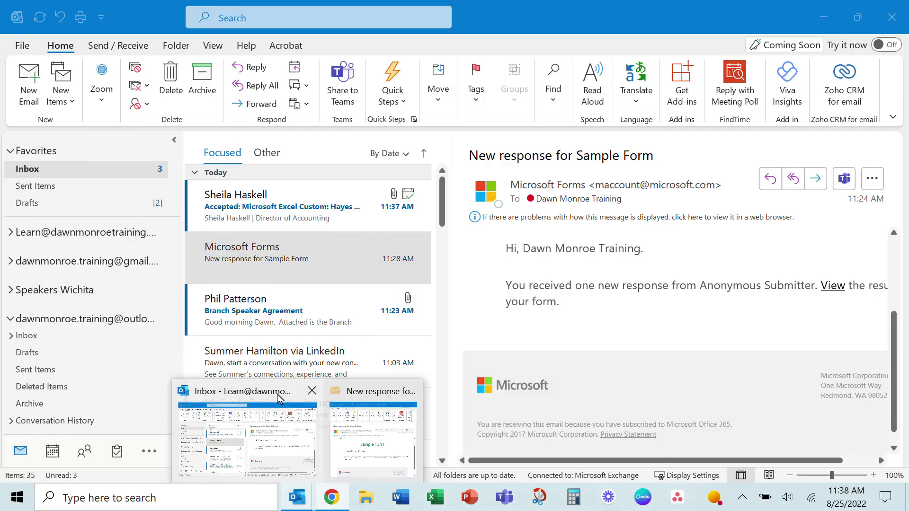
left_click(278, 407)
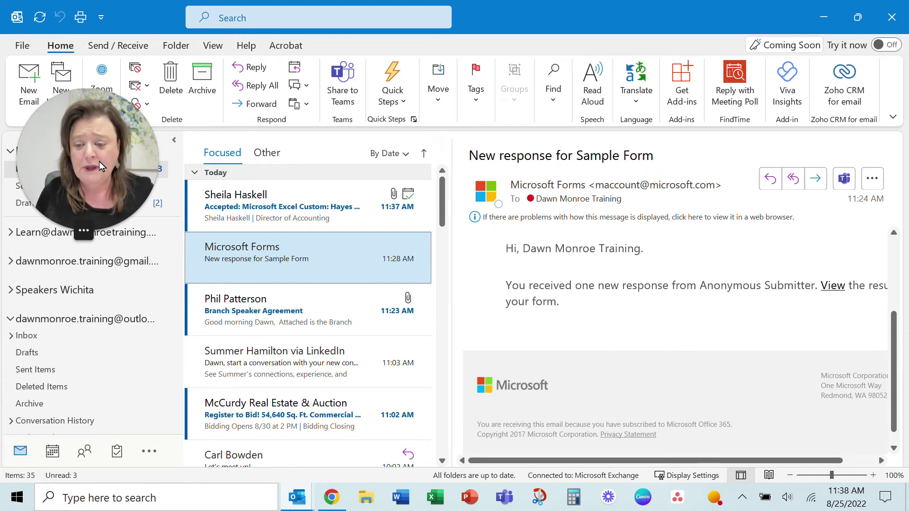
Start a new 'Move to Folder' quick step from Outlook's Quick Steps list.
left_click_drag(108, 171, 809, 204)
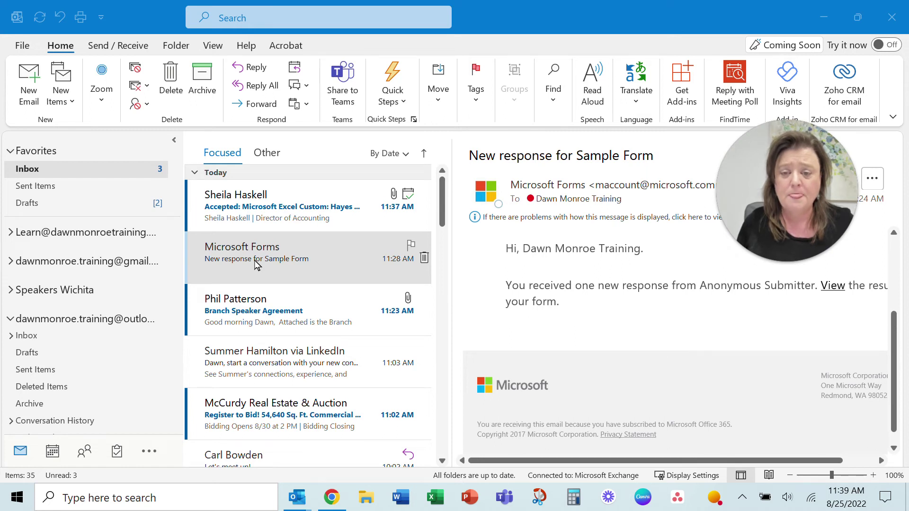
left_click(401, 105)
left_click(402, 105)
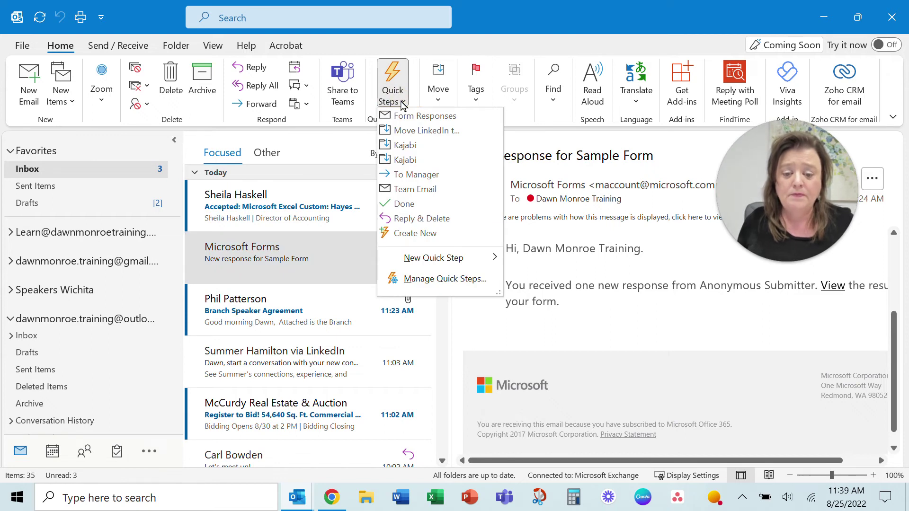
mouse_move(444, 268)
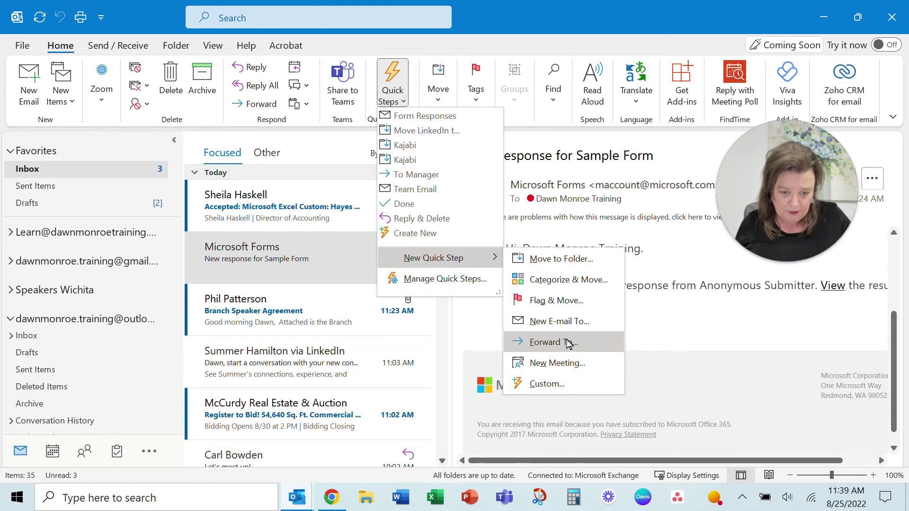
left_click(559, 260)
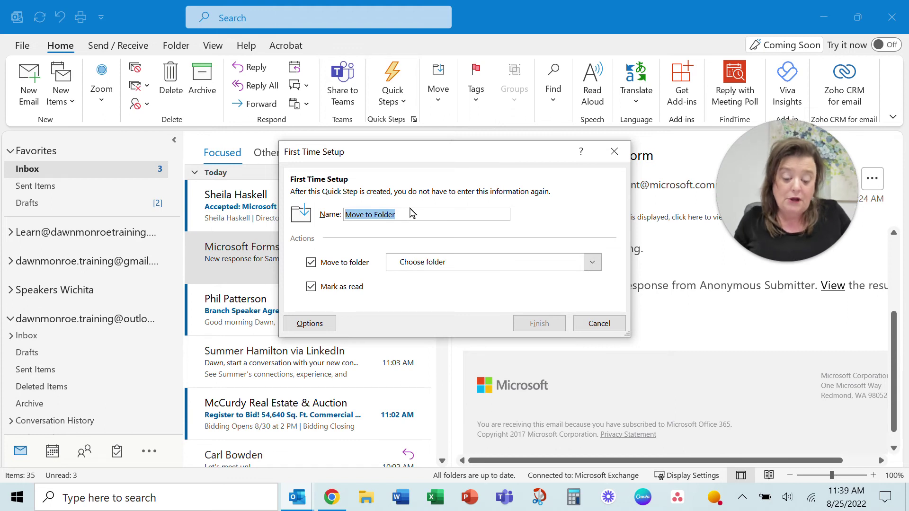
Name the quick step 'F', browse for another target folder, then cancel both dialogs unsaved.
type("F")
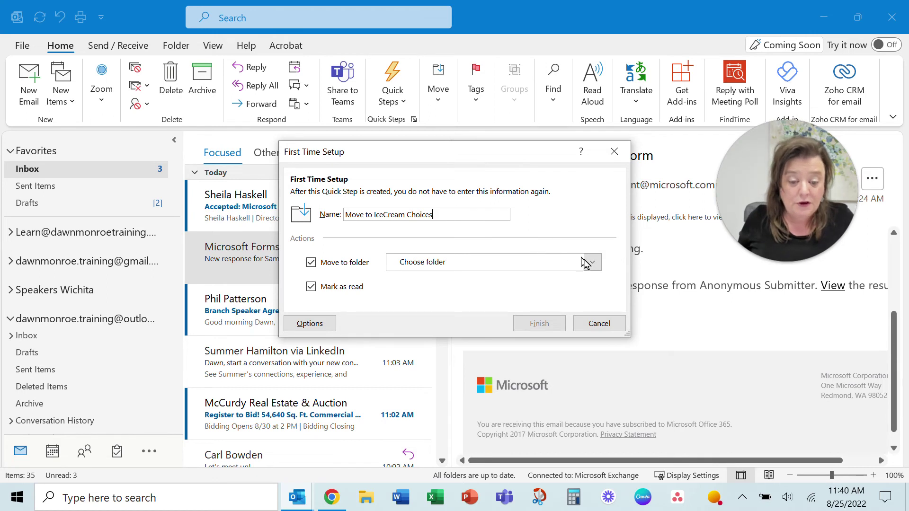
left_click(602, 262)
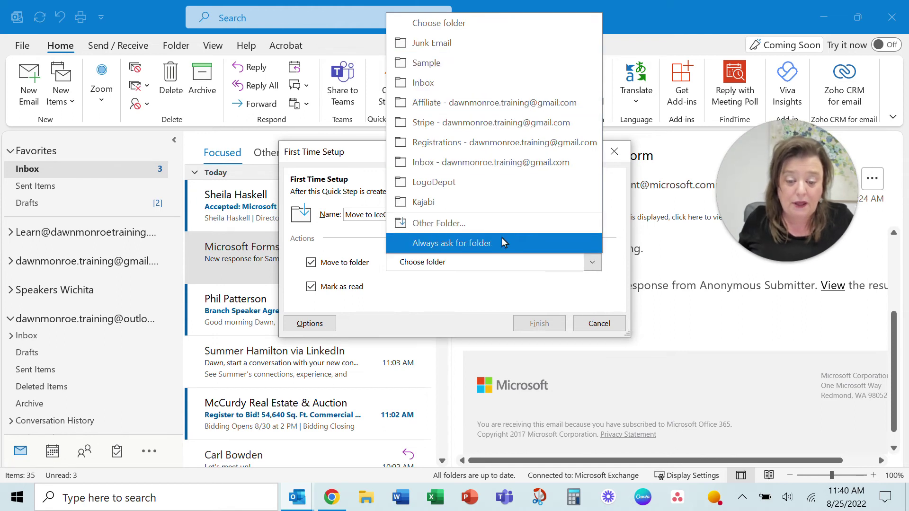
left_click(594, 265)
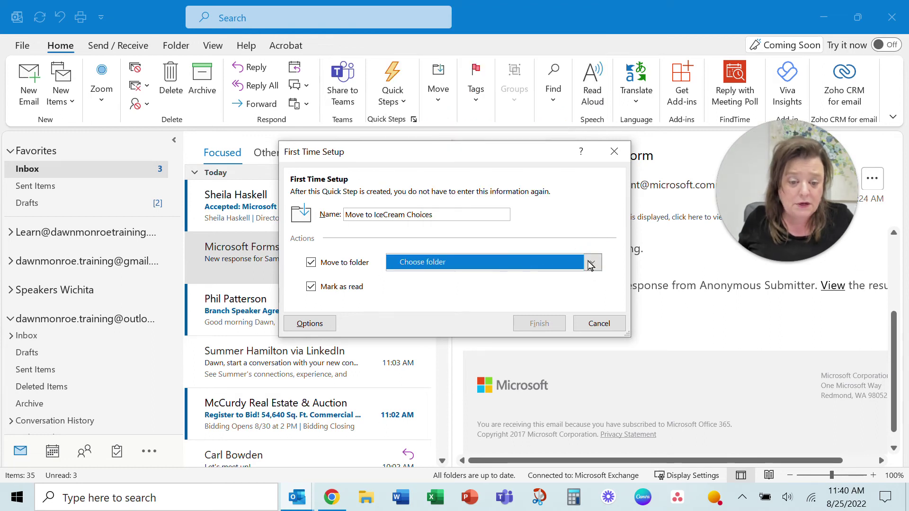
left_click(593, 263)
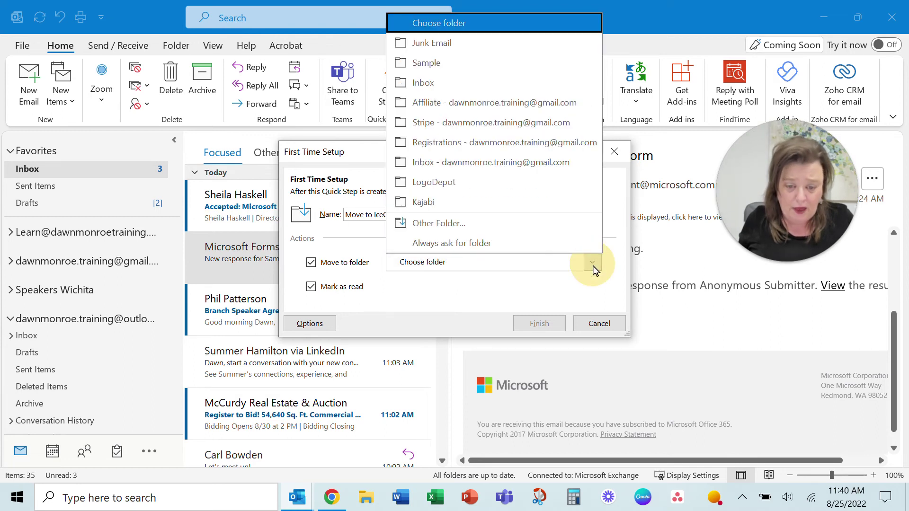
left_click(486, 230)
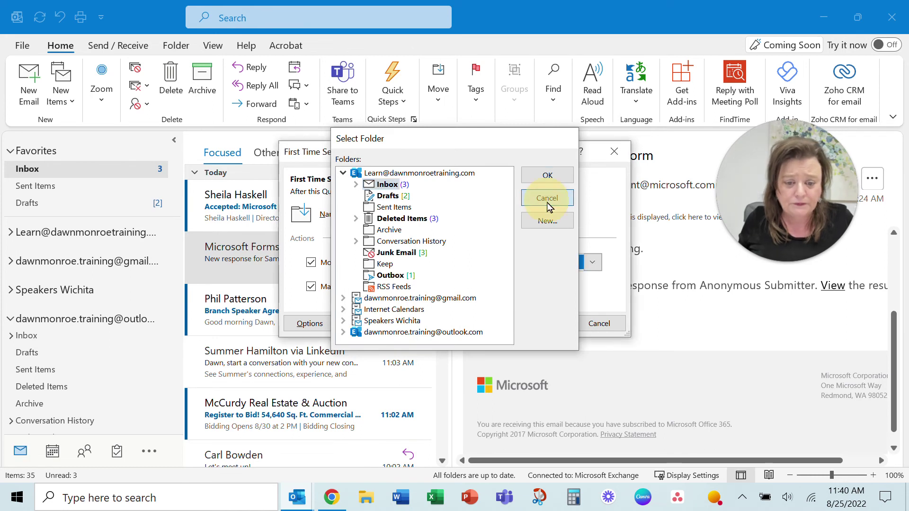
left_click(548, 203)
left_click(598, 326)
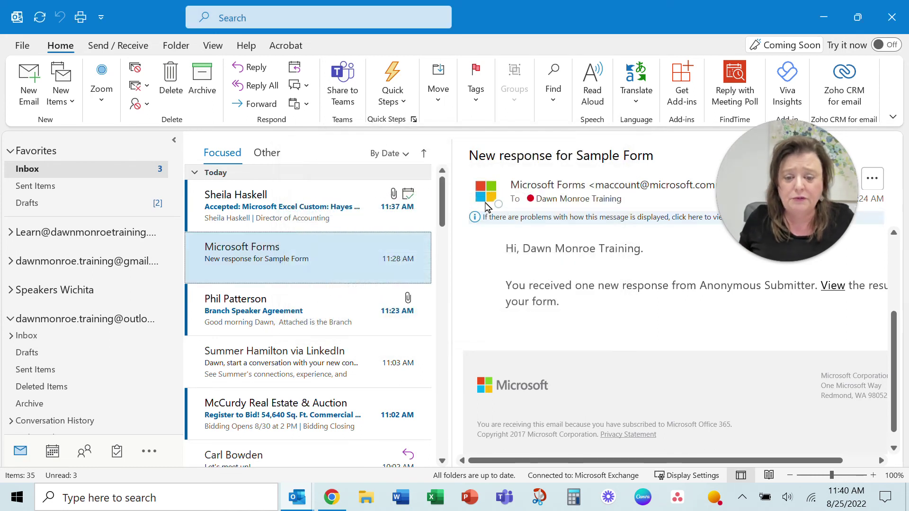
Check the Quick Steps list, then show the Move options (Move, Rules, Send to OneNote) for the Sample Form email.
left_click(440, 98)
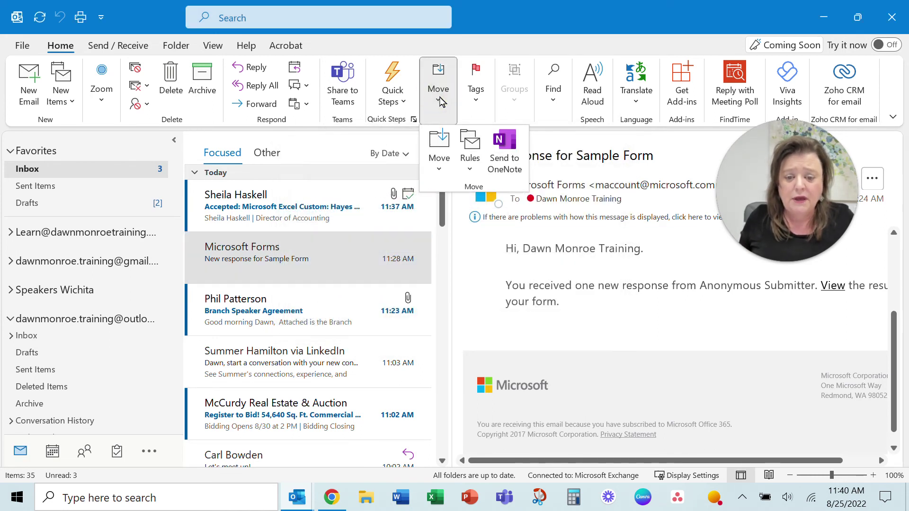
key("Escape")
left_click(393, 95)
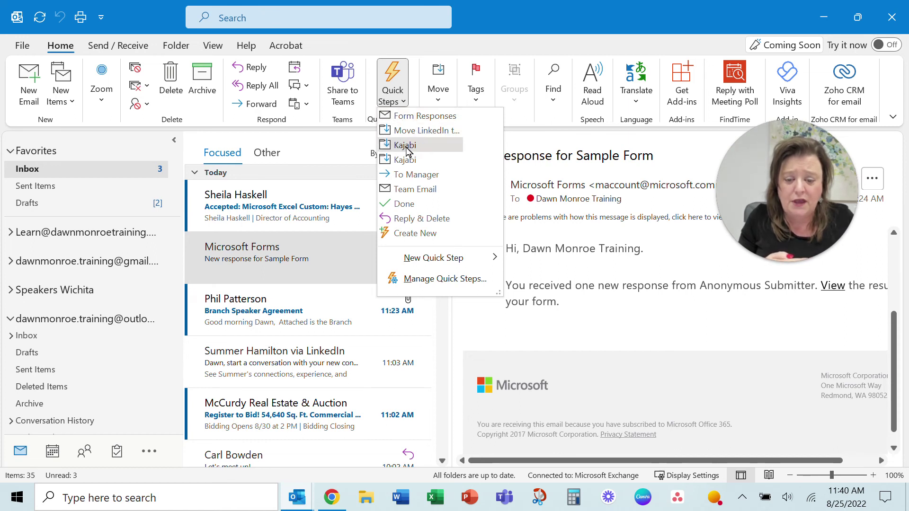
left_click(412, 102)
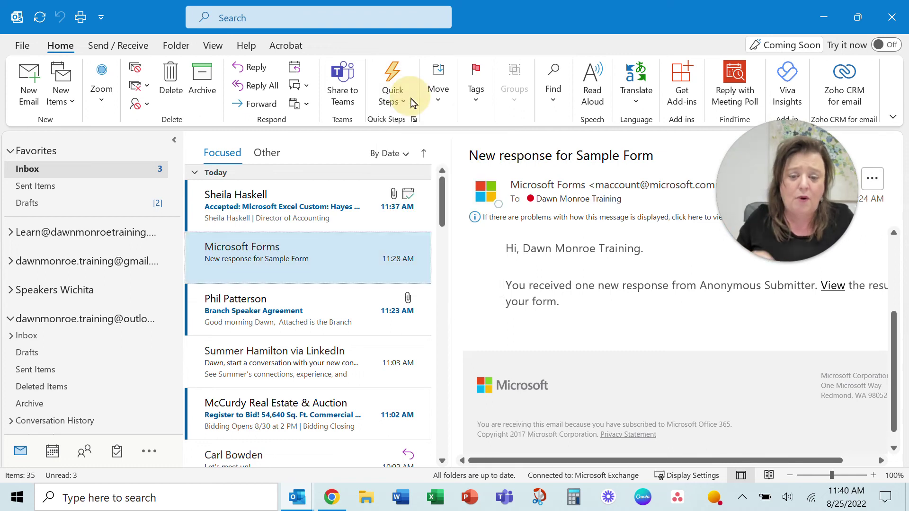
left_click(439, 101)
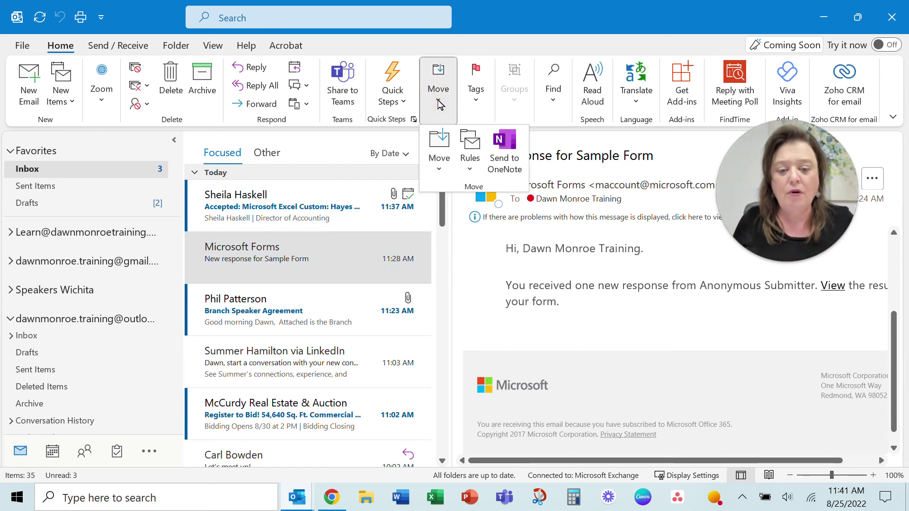
Create a rule from the Sample Form response email with the From Microsoft Forms condition ticked.
left_click(471, 169)
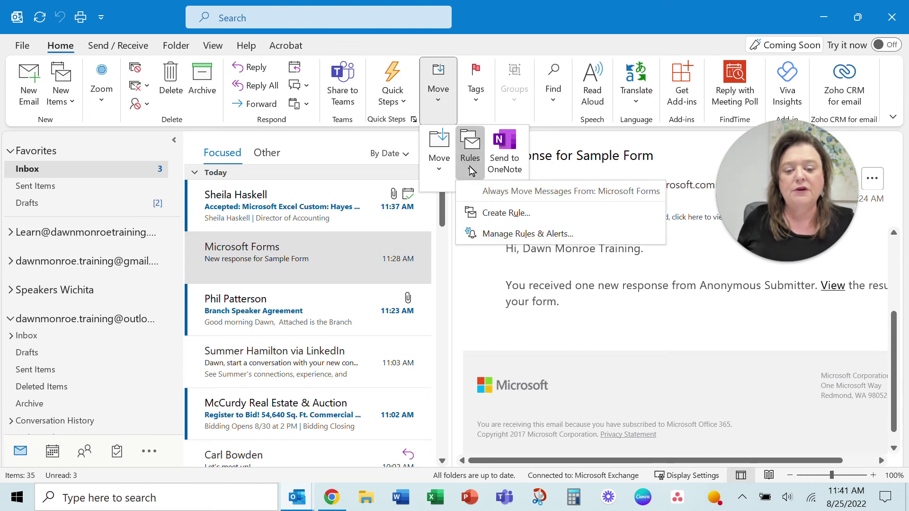
left_click(519, 216)
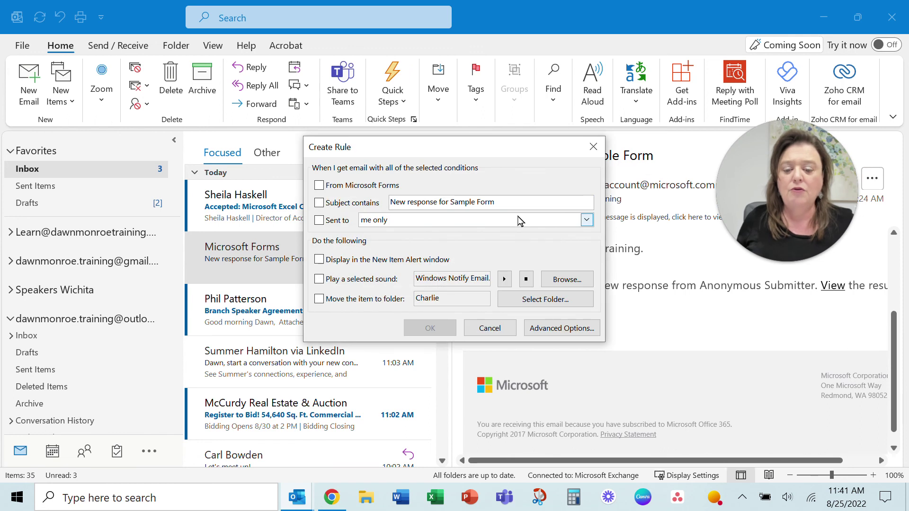
left_click(319, 186)
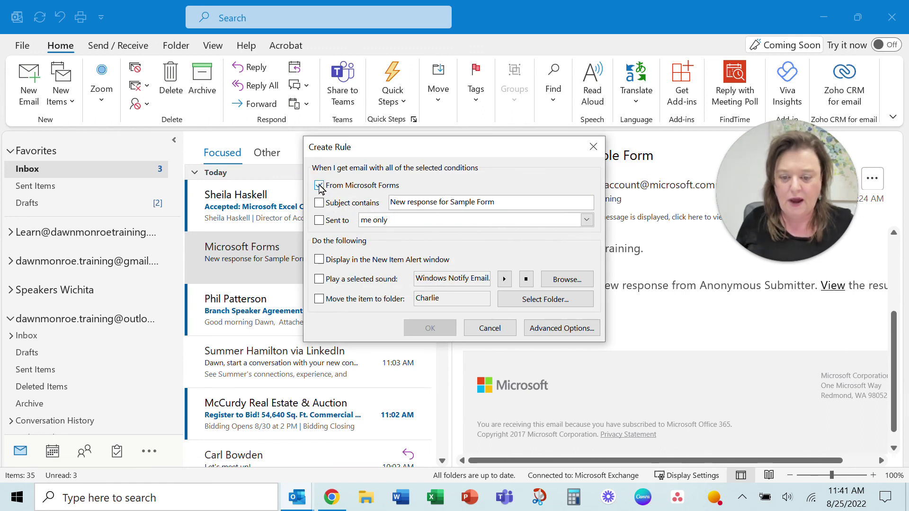
Continue the From Microsoft Forms rule in the Rules Wizard through to its actions list.
left_click(560, 329)
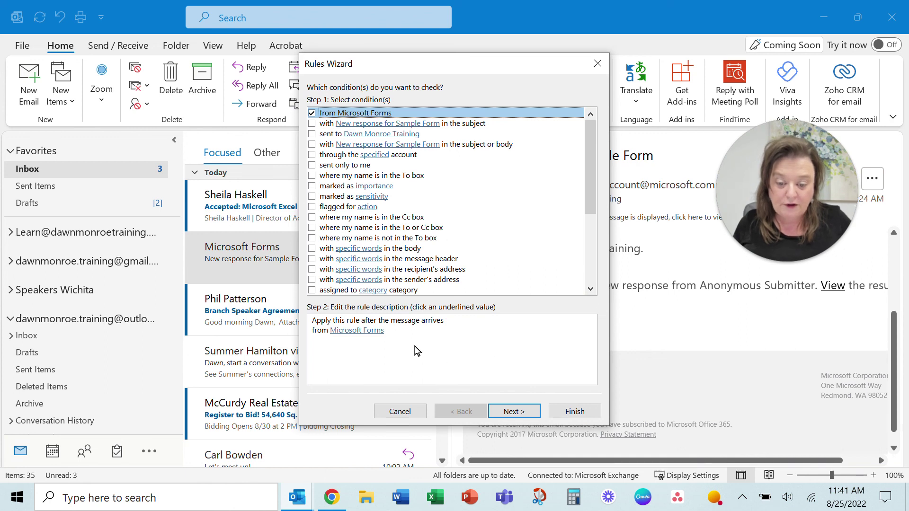
left_click(516, 416)
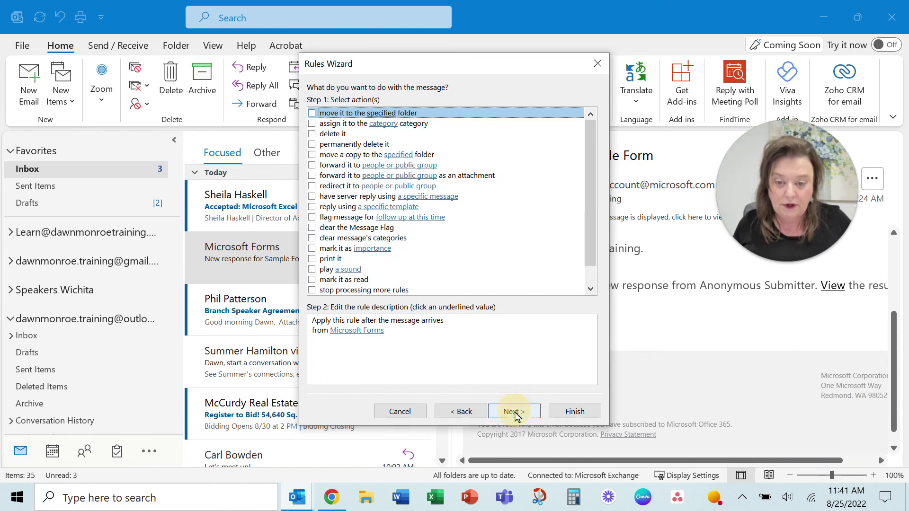